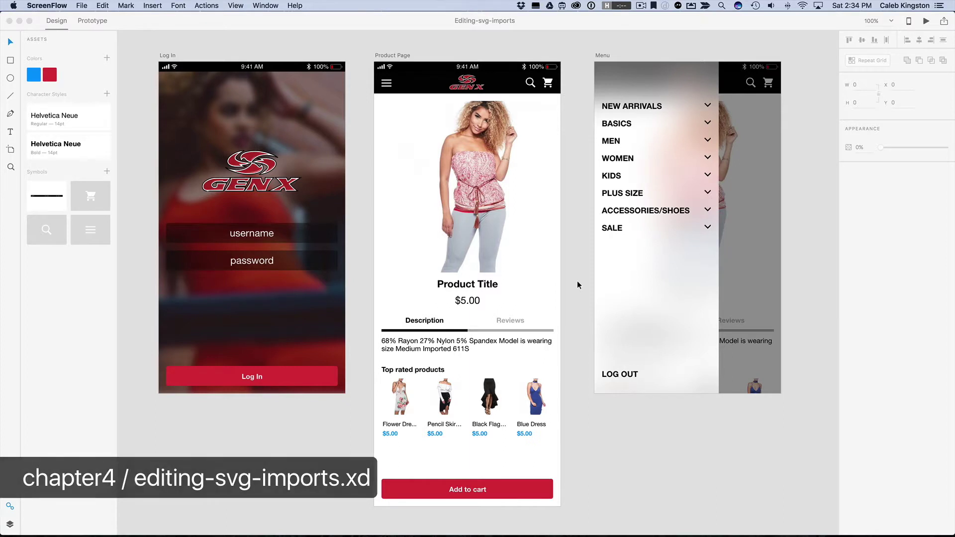
Move the tabs, description and product grid down 35 px, then bring up Icons8
{"action": "left_click", "coordinate": [380, 317]}
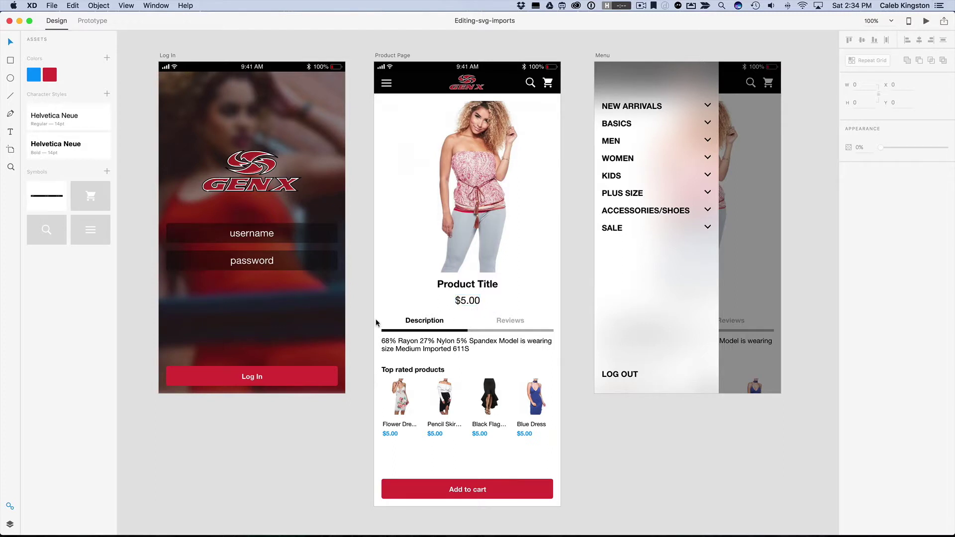
{"action": "left_click_drag", "start_coordinate": [379, 317], "coordinate": [542, 447]}
{"action": "left_click_drag", "start_coordinate": [537, 405], "coordinate": [537, 422]}
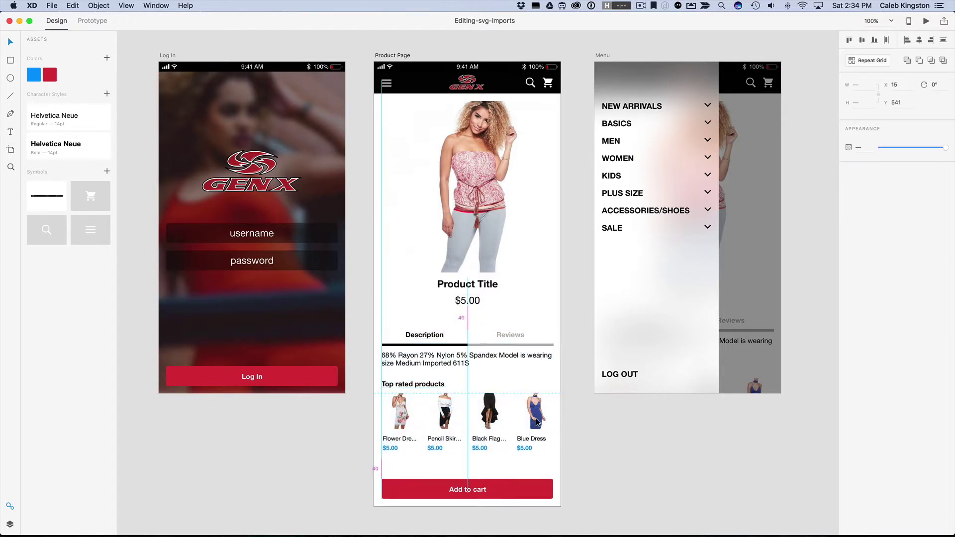
{"action": "left_click", "coordinate": [477, 312]}
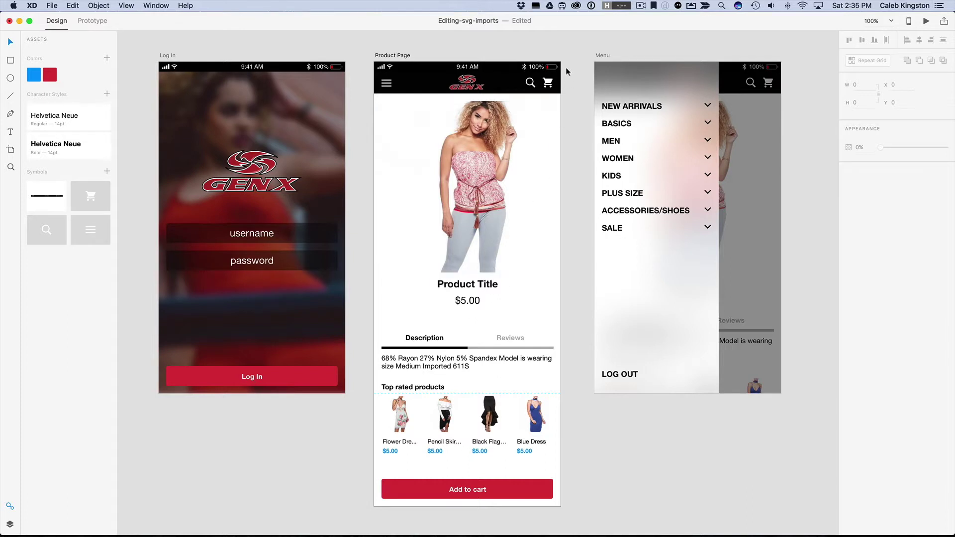
{"action": "left_click", "coordinate": [561, 6]}
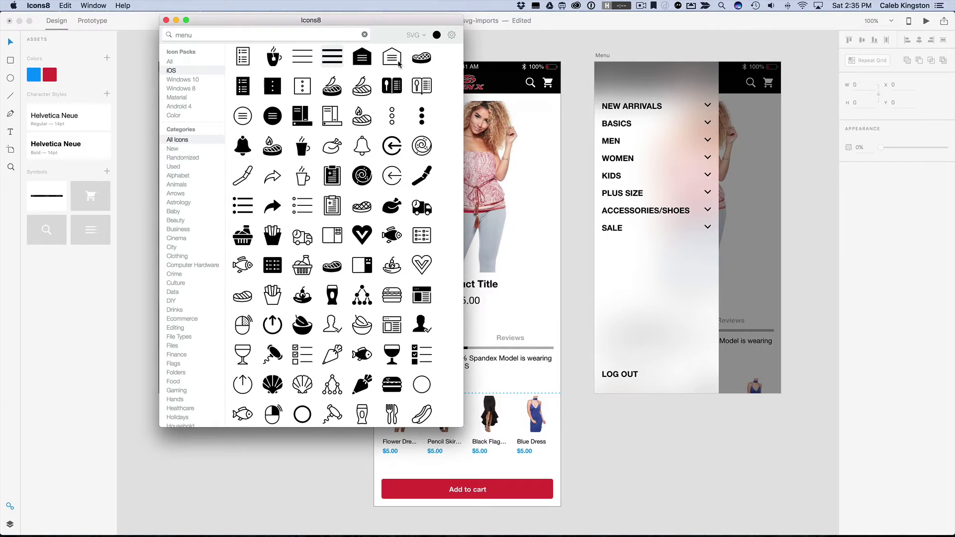
Search Icons8 for 'star' and drag the Christmas Star onto the Product Page below $5.00
{"action": "left_click", "coordinate": [364, 35]}
{"action": "type", "text": "star"}
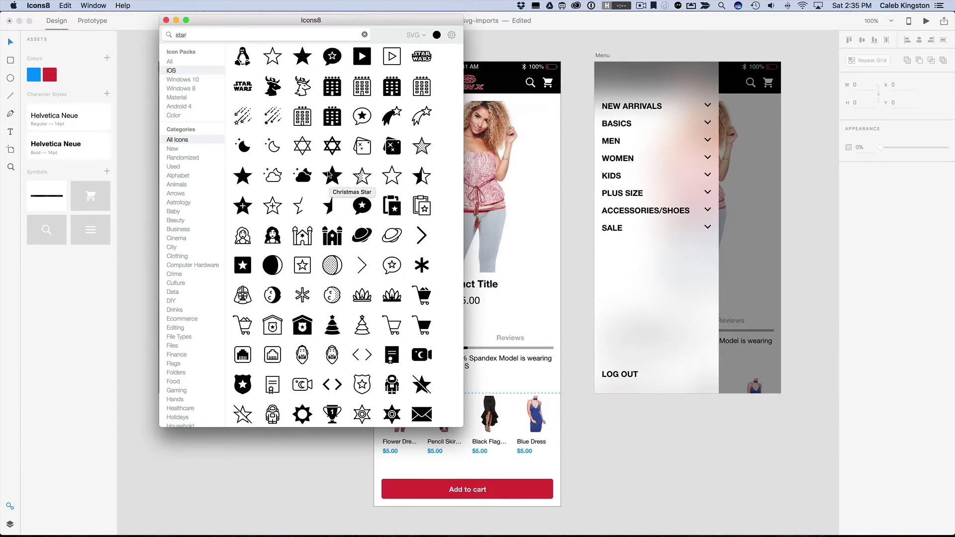
{"action": "left_click_drag", "start_coordinate": [331, 177], "coordinate": [470, 323]}
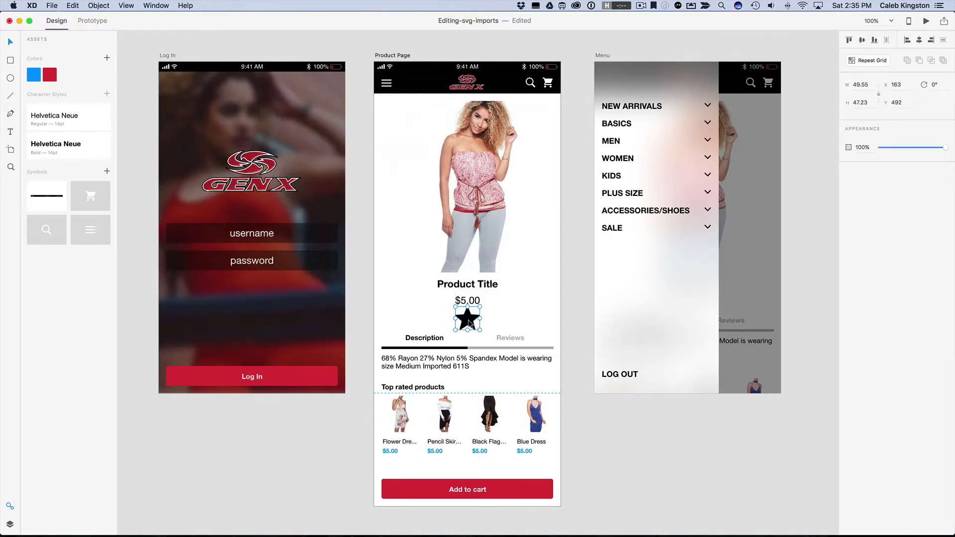
Resize the star to 14 px wide and place it below the $5.00 price at X 137, Y 499
{"action": "left_click", "coordinate": [857, 84]}
{"action": "type", "text": "12"}
{"action": "key", "text": "Return"}
{"action": "left_click", "coordinate": [860, 85]}
{"action": "type", "text": "14"}
{"action": "key", "text": "Return"}
{"action": "left_click", "coordinate": [574, 405]}
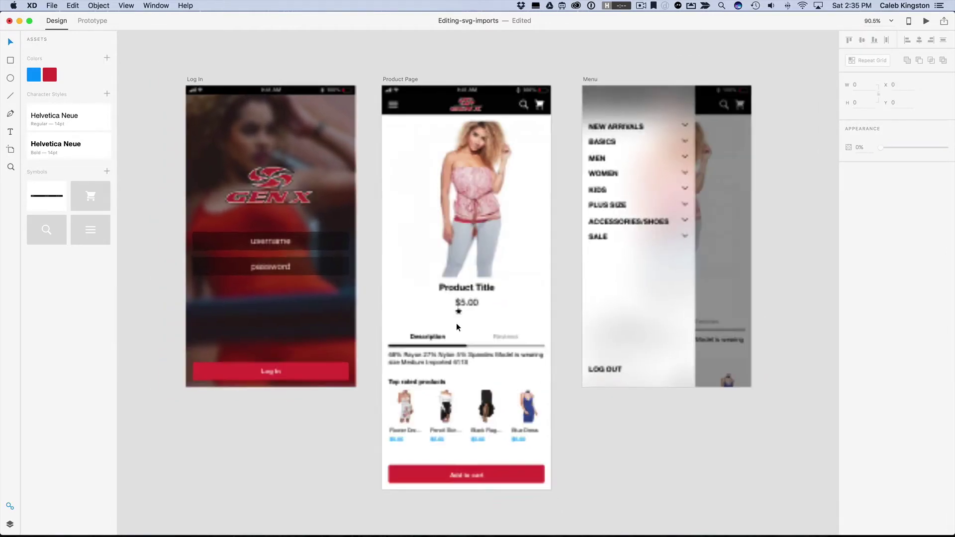
{"action": "scroll", "coordinate": [456, 324], "scroll_direction": "up", "scroll_amount": 5}
{"action": "scroll", "coordinate": [455, 326], "scroll_direction": "up", "scroll_amount": 1}
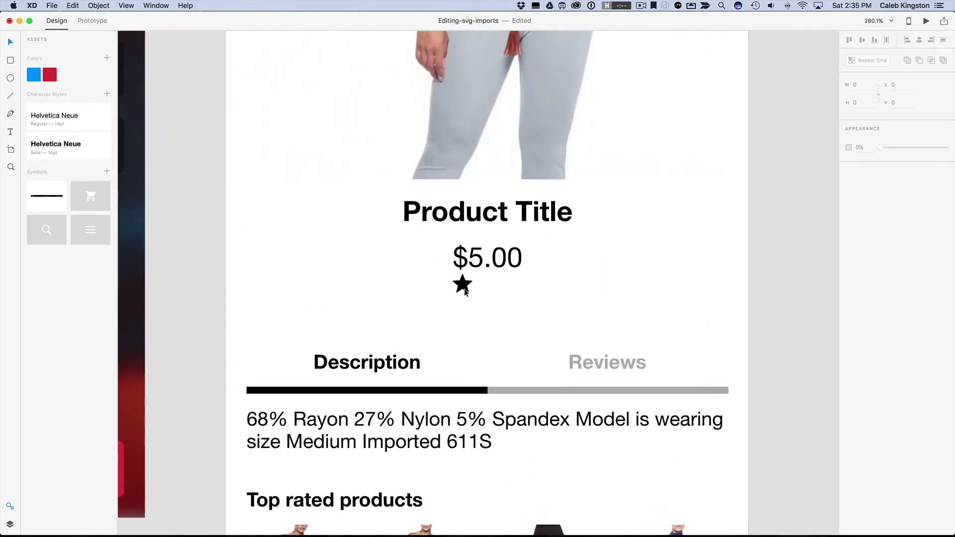
{"action": "left_click_drag", "start_coordinate": [464, 289], "coordinate": [425, 297]}
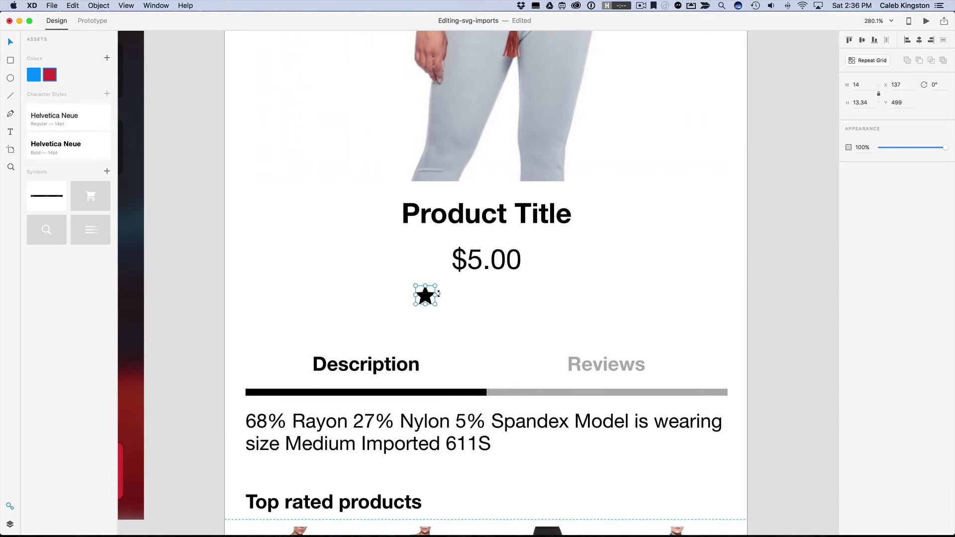
Ungroup the star into a single path and rename the Path 54 layer to 'star'
{"action": "left_click", "coordinate": [9, 524]}
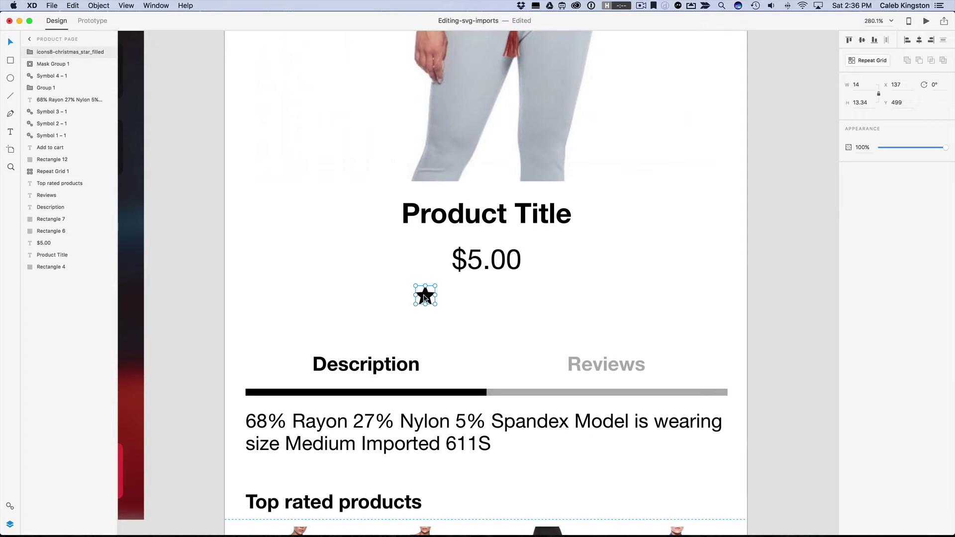
{"action": "right_click", "coordinate": [422, 295]}
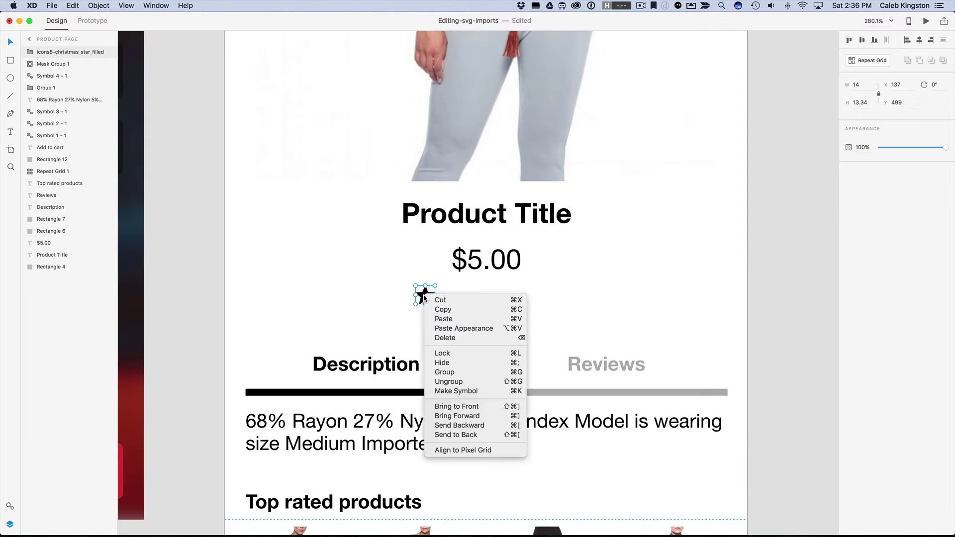
{"action": "left_click", "coordinate": [501, 382]}
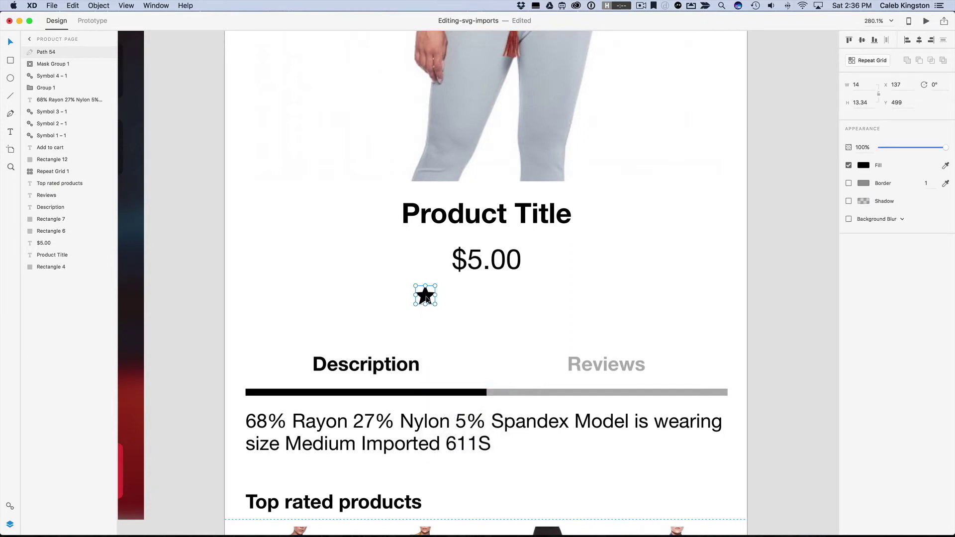
{"action": "double_click", "coordinate": [46, 52]}
{"action": "type", "text": "star"}
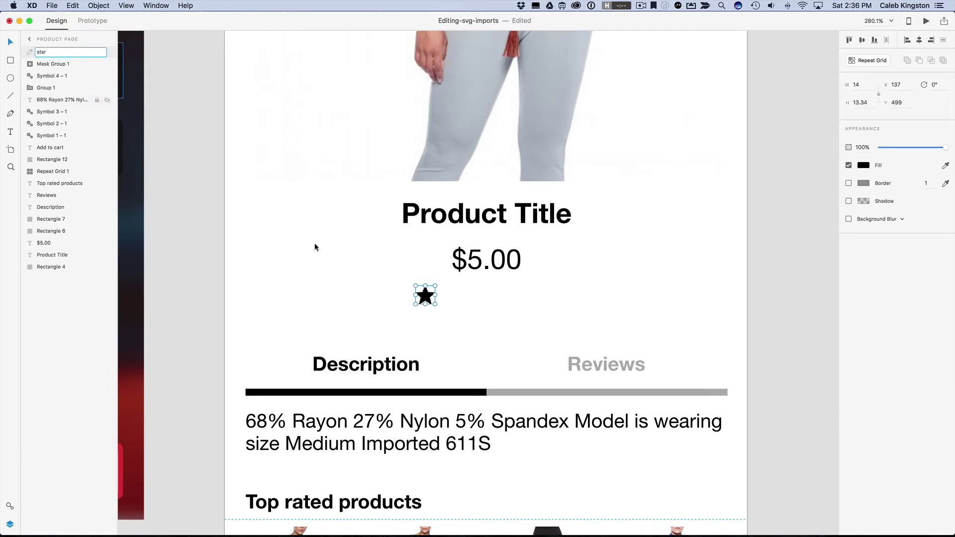
{"action": "left_click", "coordinate": [392, 306]}
Fill the star with the document's saved red colour from Assets
{"action": "left_click", "coordinate": [426, 299]}
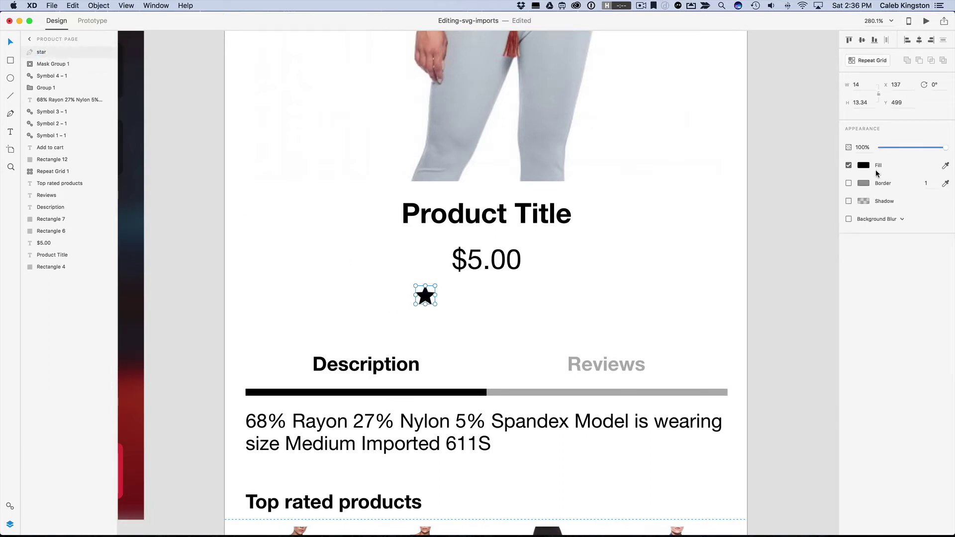
{"action": "left_click", "coordinate": [10, 507]}
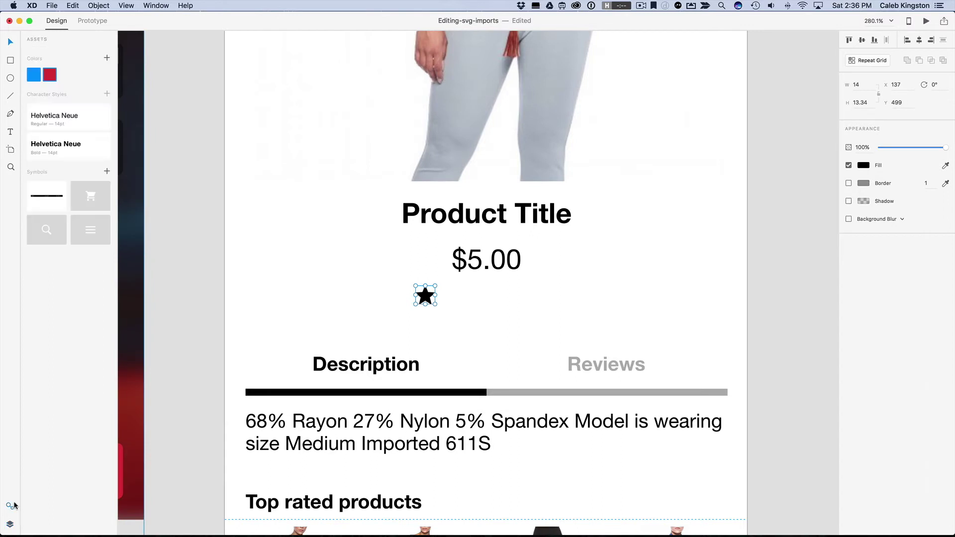
{"action": "left_click", "coordinate": [52, 79]}
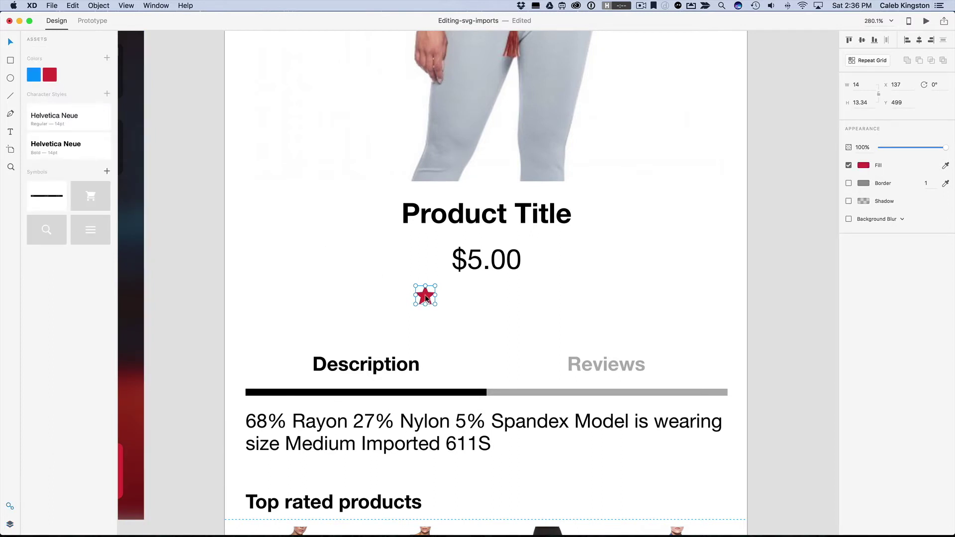
Duplicate the red star rightward into five evenly spaced stars, the last at X 201
{"action": "left_click_drag", "start_coordinate": [425, 294], "coordinate": [513, 295]}
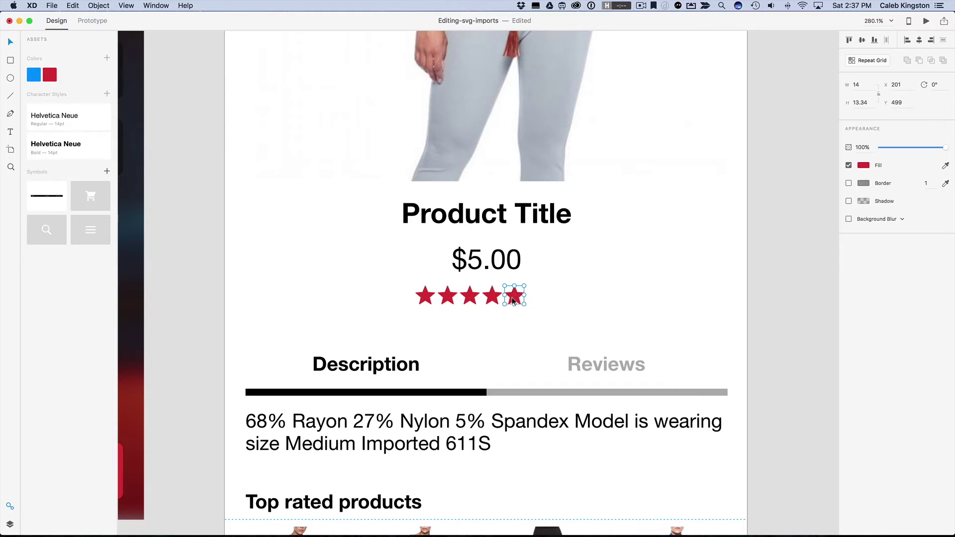
Make the fifth star grey by pasting the grey progress bar's appearance onto it
{"action": "left_click", "coordinate": [863, 165]}
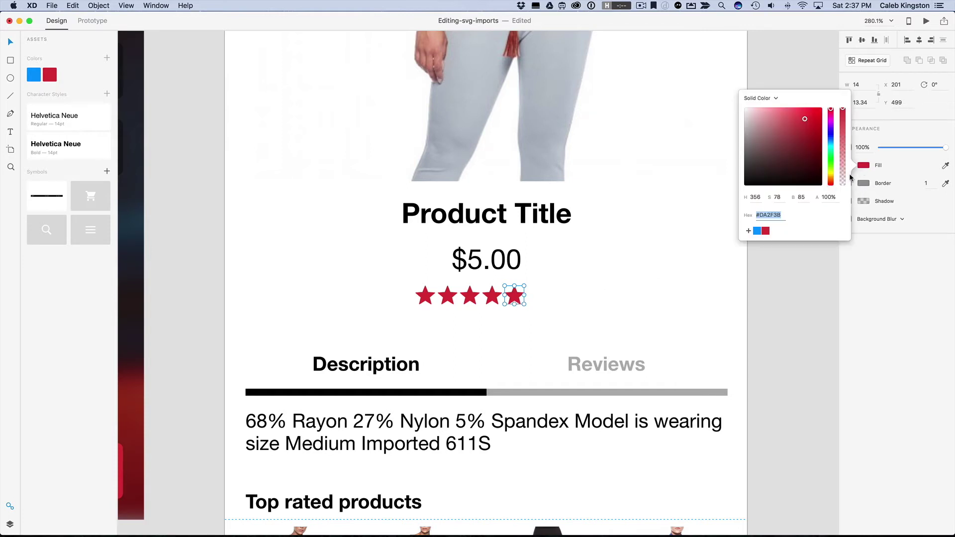
{"action": "left_click", "coordinate": [747, 129]}
{"action": "left_click_drag", "start_coordinate": [747, 129], "coordinate": [743, 128]}
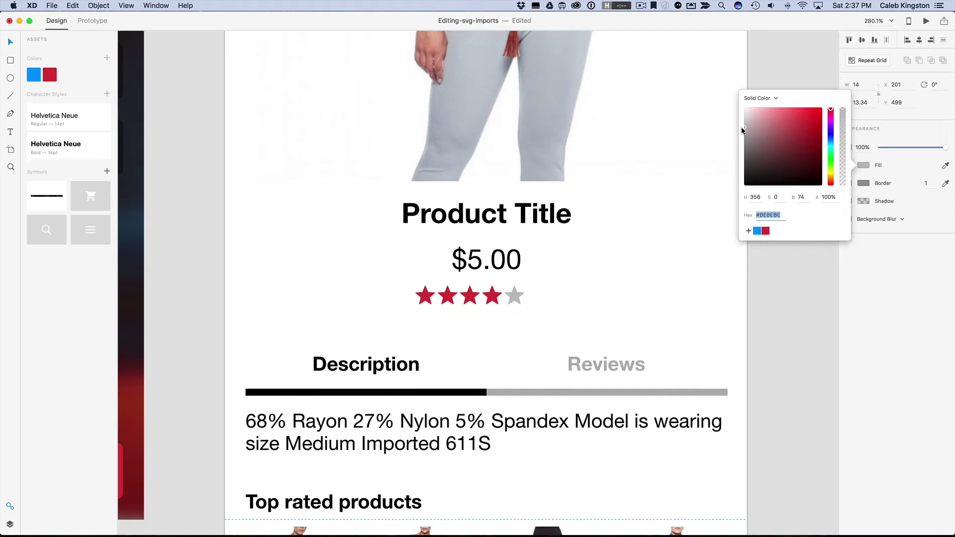
{"action": "left_click", "coordinate": [534, 391]}
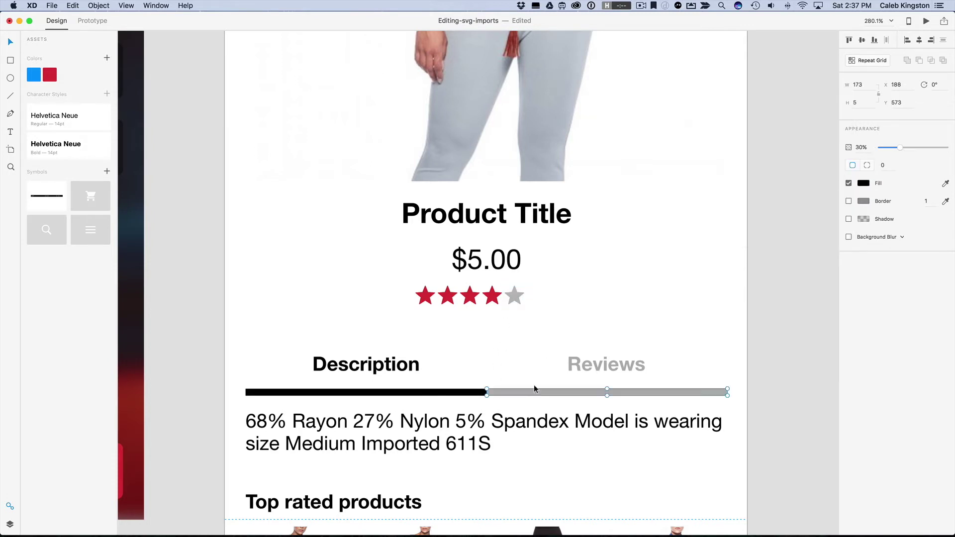
{"action": "key", "text": "super+c"}
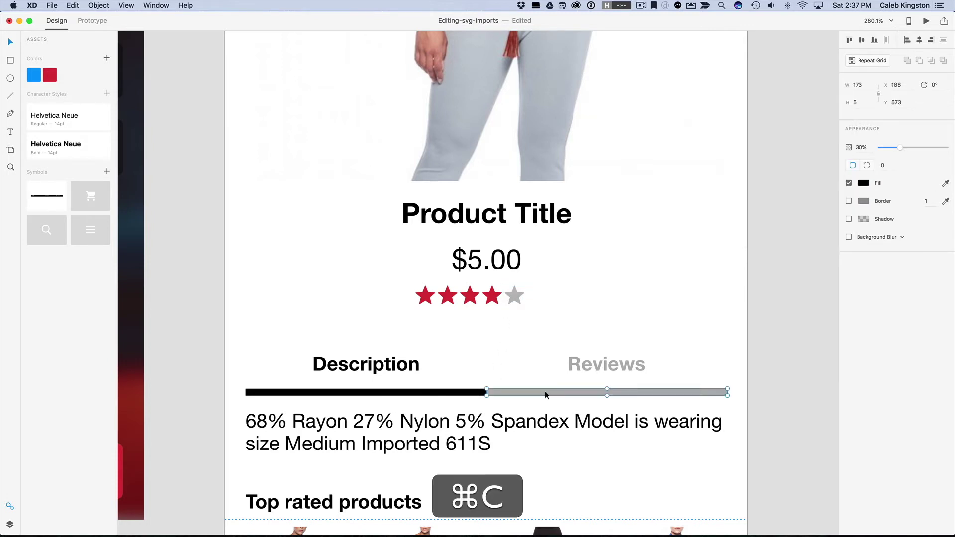
{"action": "left_click", "coordinate": [514, 294]}
{"action": "key", "text": "super+alt+v"}
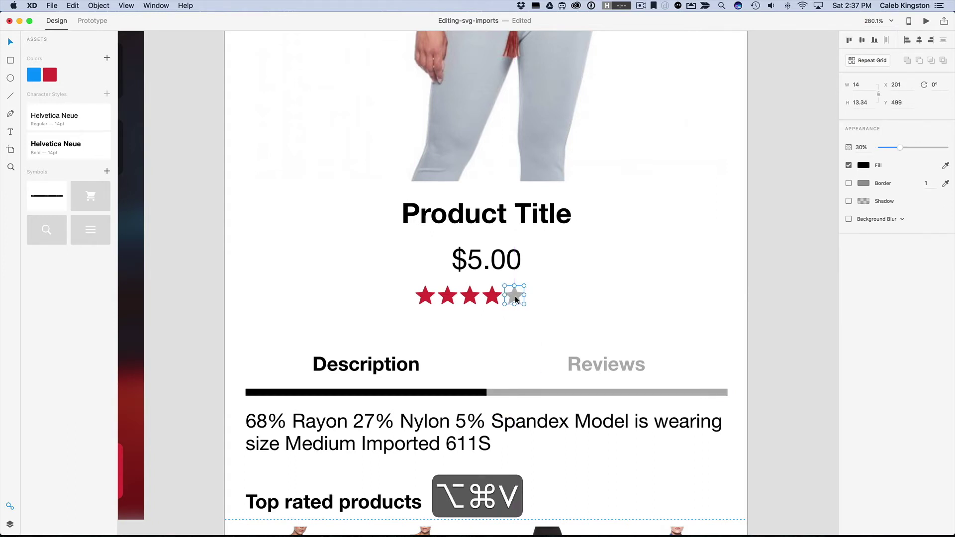
Duplicate the grey star to its right at X 219
{"action": "left_click_drag", "start_coordinate": [514, 295], "coordinate": [536, 296]}
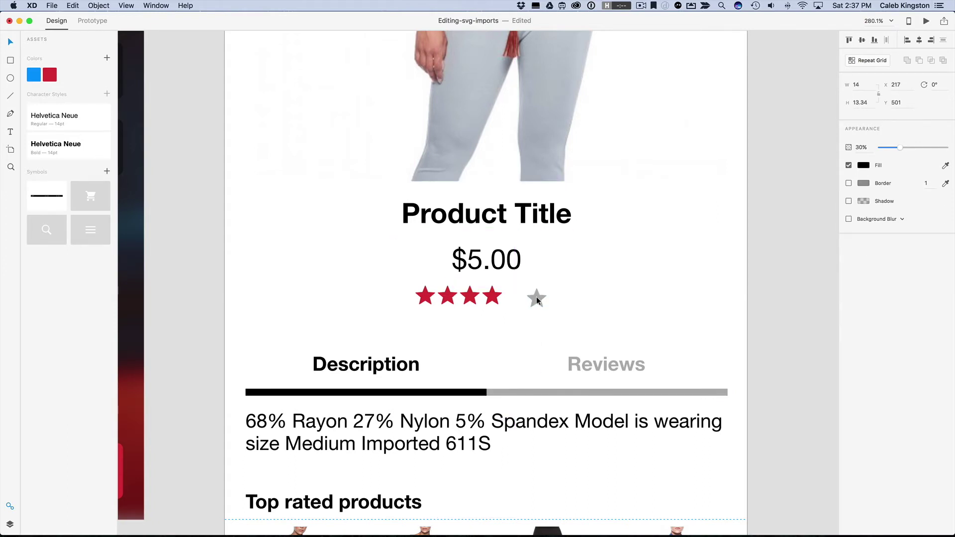
{"action": "key", "text": "super+z"}
{"action": "key", "text": "alt"}
{"action": "left_click_drag", "start_coordinate": [514, 294], "coordinate": [541, 296]}
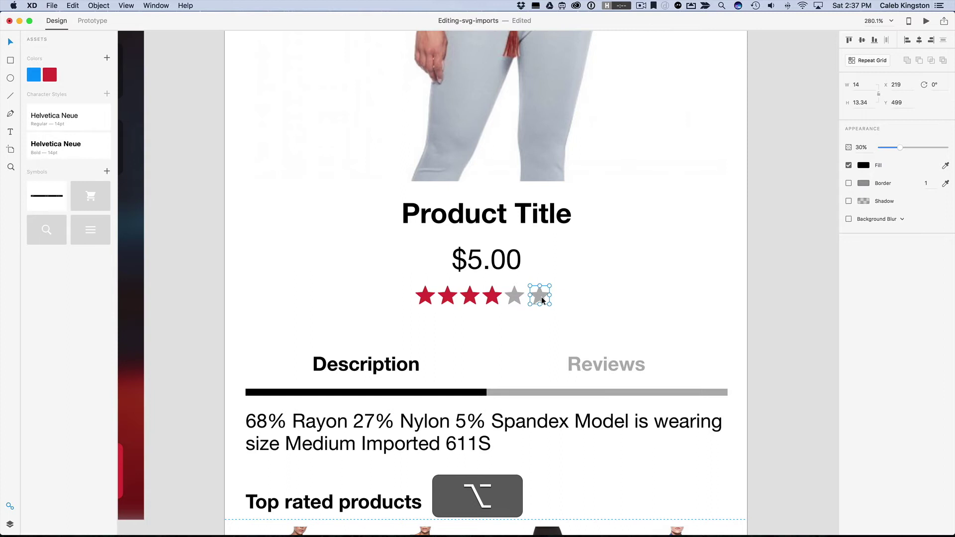
Try deleting the last grey star's right-tip anchor point, then undo it
{"action": "scroll", "coordinate": [453, 406], "scroll_direction": "up", "scroll_amount": 3}
{"action": "scroll", "coordinate": [510, 376], "scroll_direction": "up", "scroll_amount": 3}
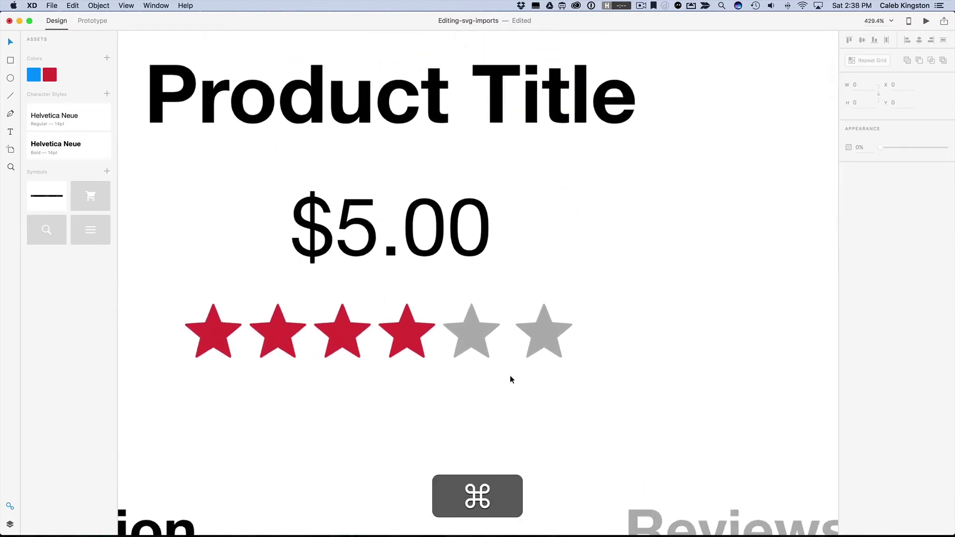
{"action": "scroll", "coordinate": [510, 379], "scroll_direction": "up", "scroll_amount": 5}
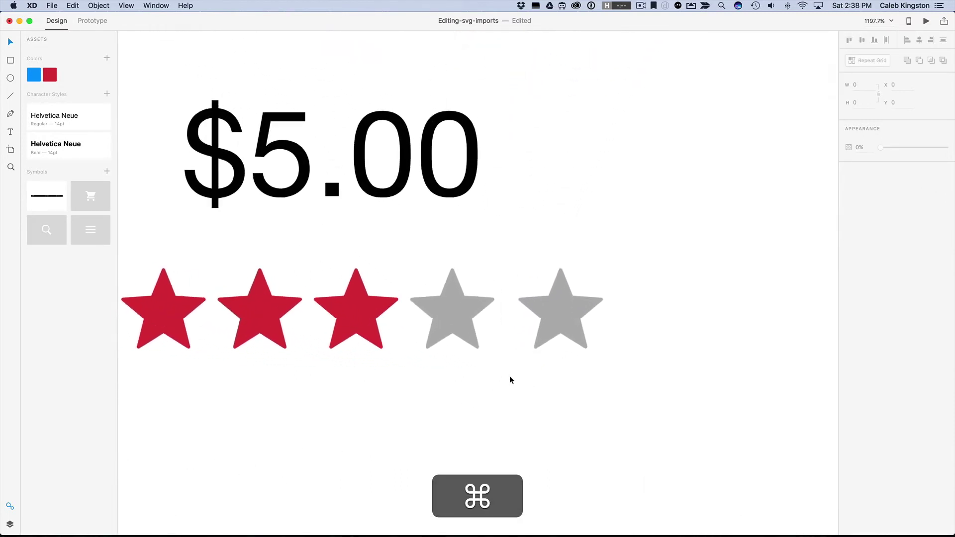
{"action": "double_click", "coordinate": [572, 311]}
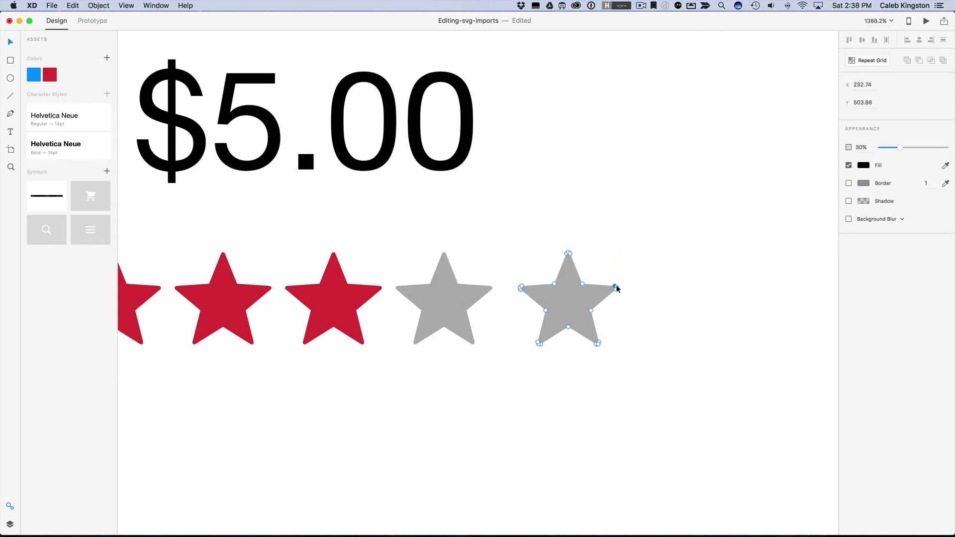
{"action": "left_click", "coordinate": [616, 288], "text": "shift"}
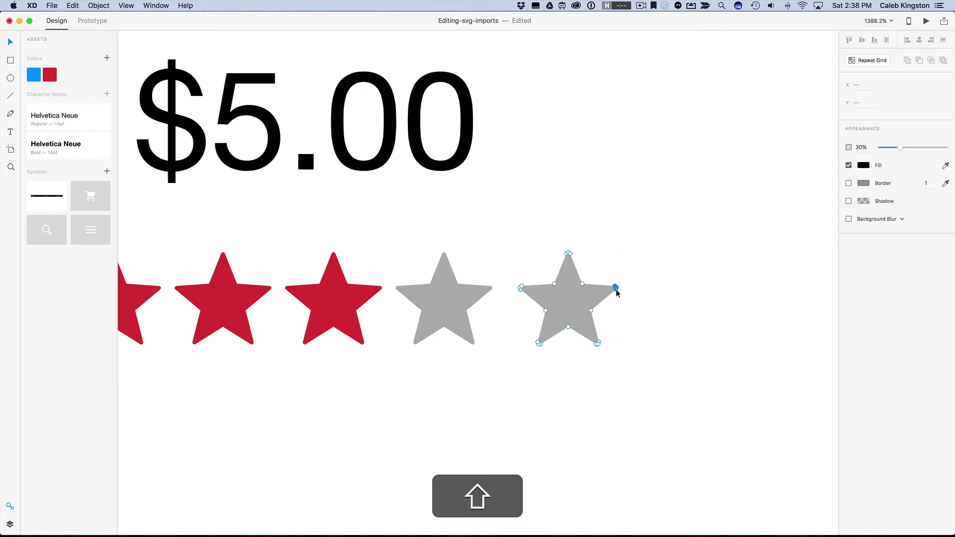
{"action": "key", "text": "BackSpace"}
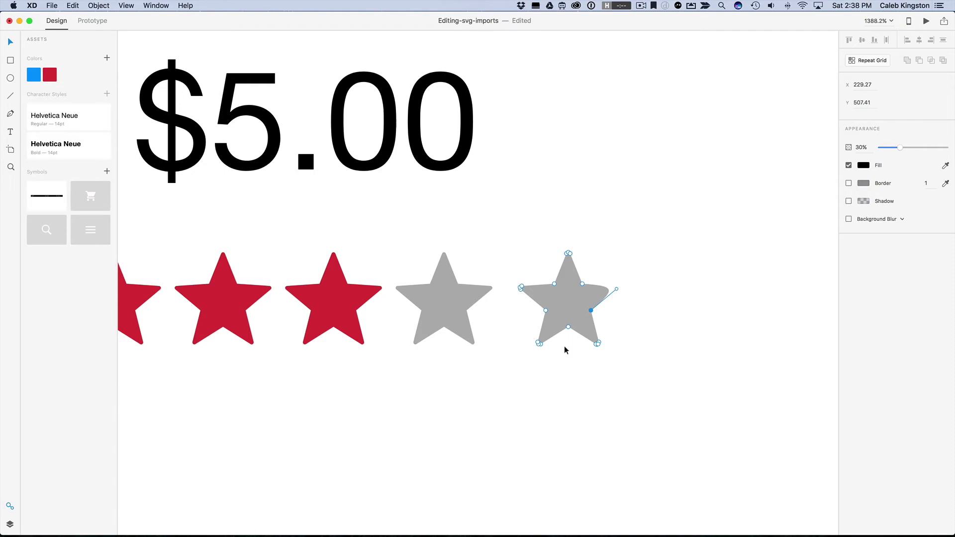
{"action": "key", "text": "super+z"}
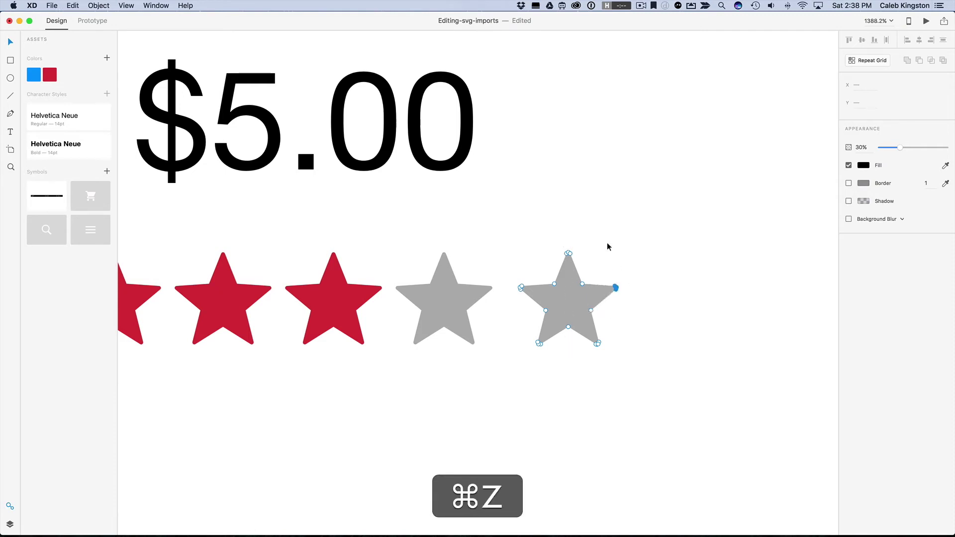
{"action": "left_click", "coordinate": [607, 251]}
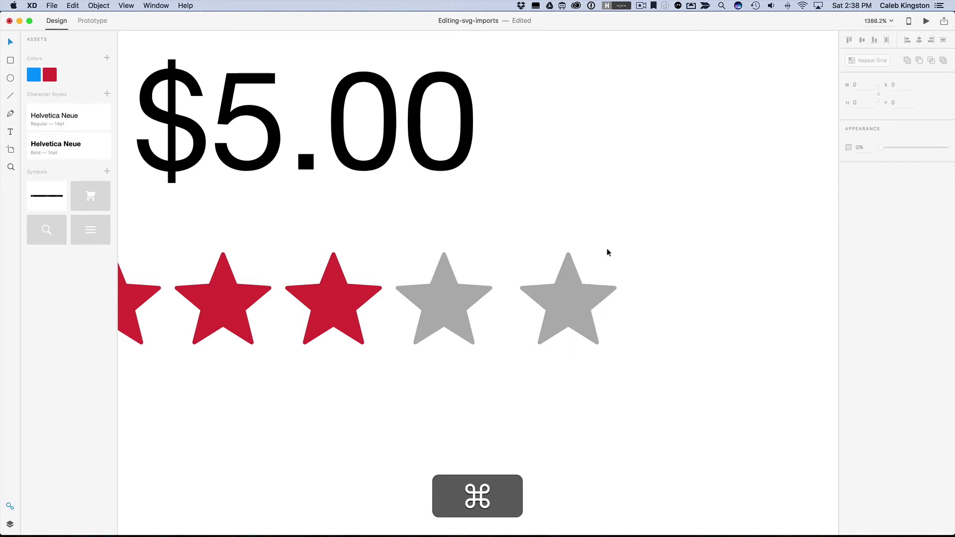
Subtract a borderless rectangle from the star's right half, leaving a 7 × 13.34 half star
{"action": "left_click", "coordinate": [10, 61]}
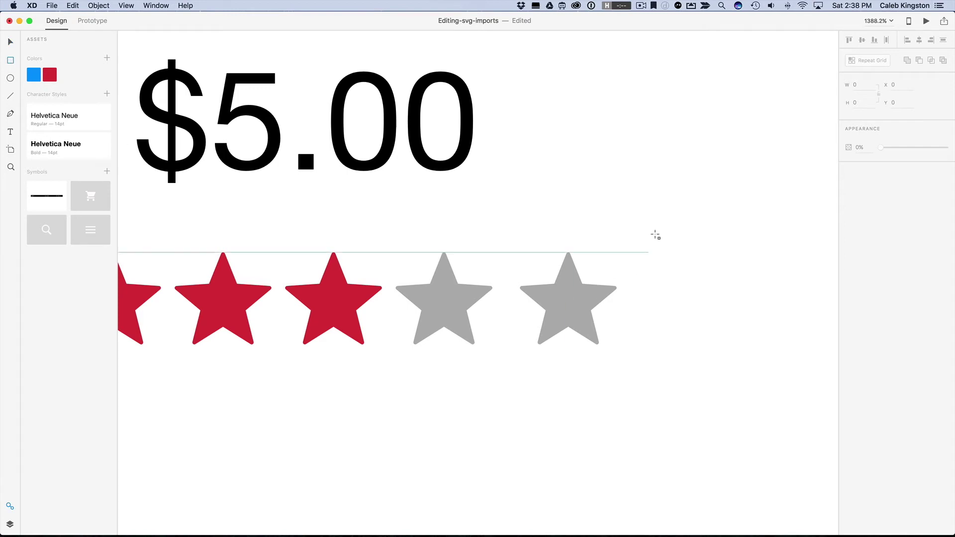
{"action": "mouse_move", "coordinate": [651, 226]}
{"action": "left_mouse_down"}
{"action": "mouse_move", "coordinate": [561, 369]}
{"action": "mouse_move", "coordinate": [572, 366]}
{"action": "left_mouse_up"}
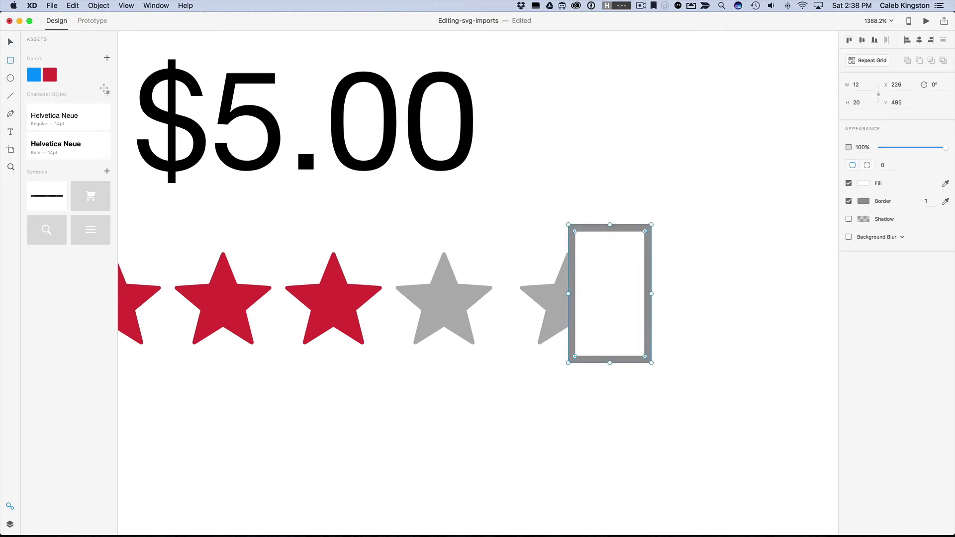
{"action": "key", "text": "v"}
{"action": "left_click", "coordinate": [849, 201]}
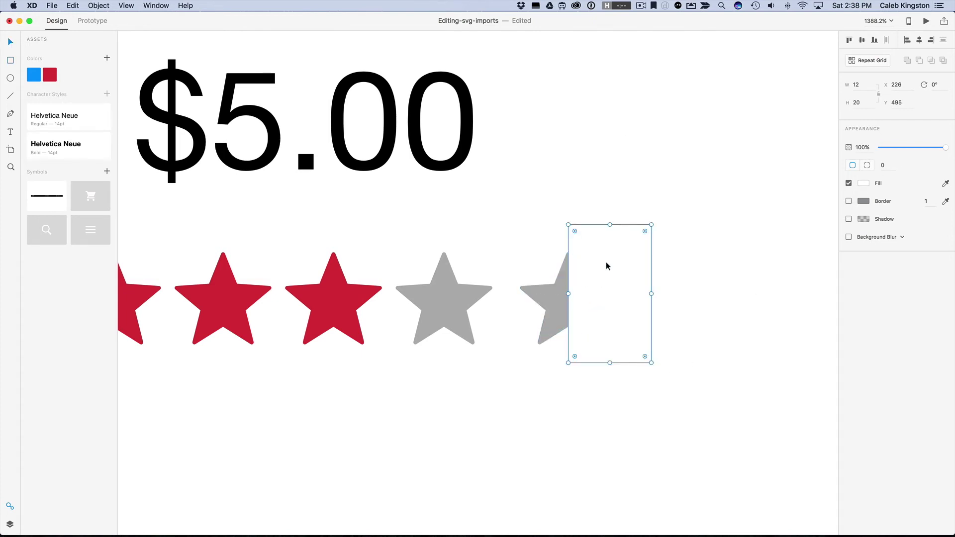
{"action": "left_click", "coordinate": [557, 298], "text": "shift"}
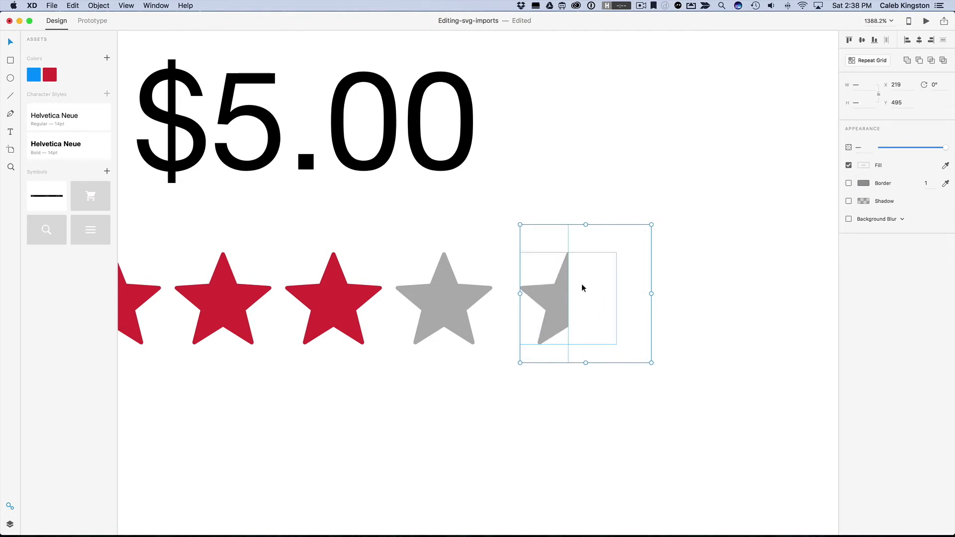
{"action": "left_click", "coordinate": [919, 61]}
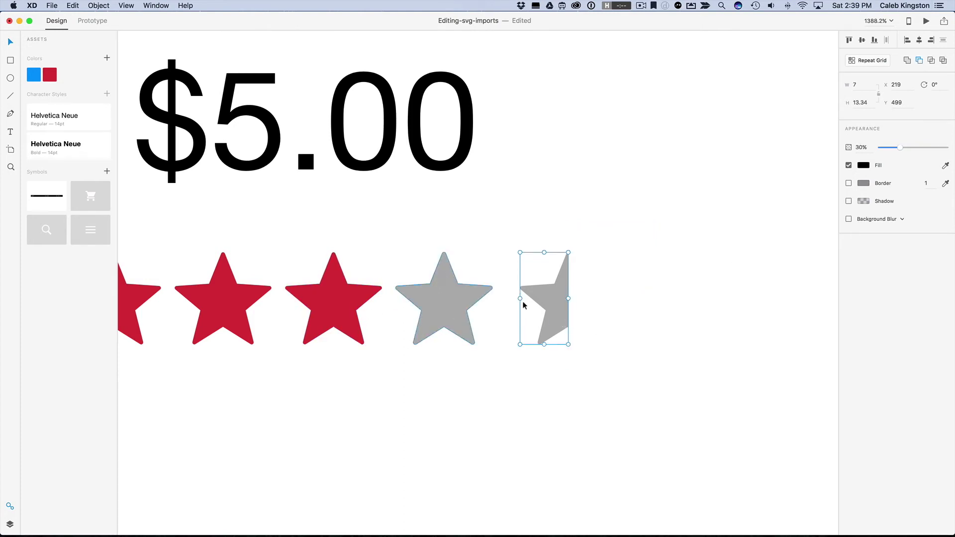
Colour the half star red at 100% opacity and lay it over the fifth star's left half
{"action": "left_click", "coordinate": [51, 73]}
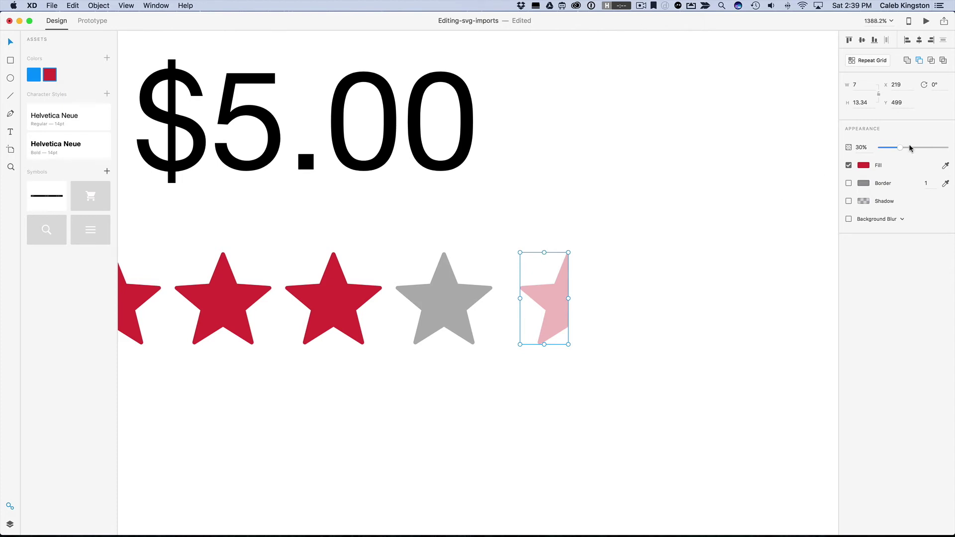
{"action": "left_click_drag", "start_coordinate": [901, 149], "coordinate": [948, 148]}
{"action": "left_click", "coordinate": [454, 315]}
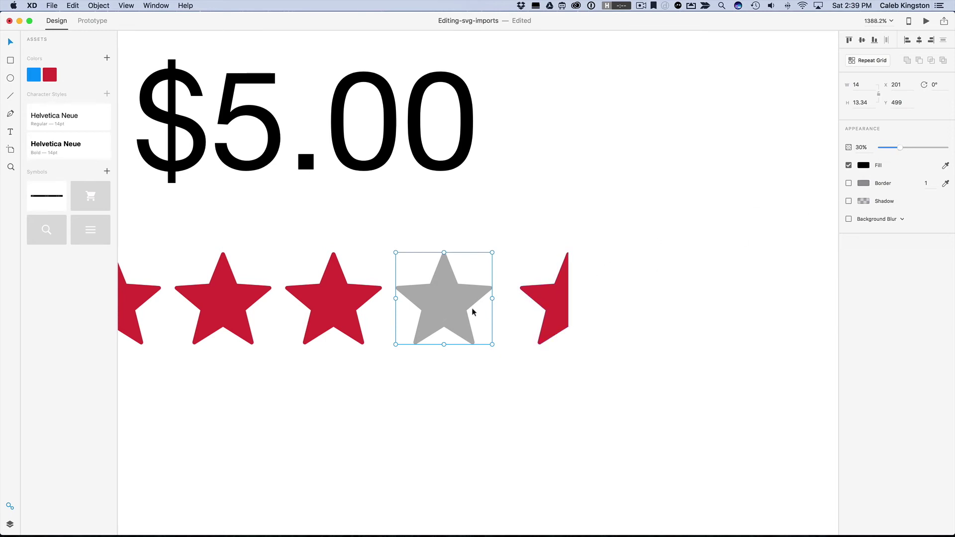
{"action": "left_click", "coordinate": [561, 300]}
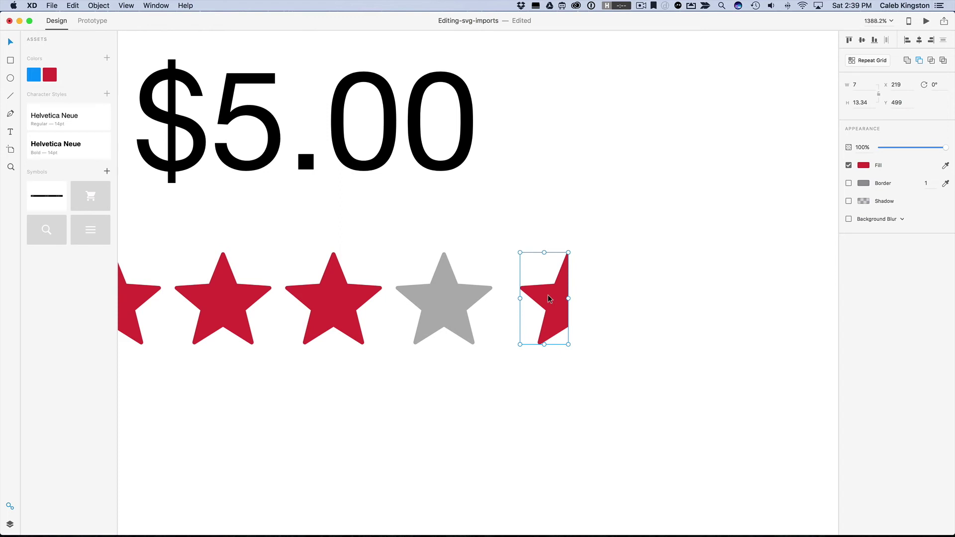
{"action": "left_click_drag", "start_coordinate": [549, 299], "coordinate": [426, 299]}
Zoom out and inspect the fourth star's anchor points
{"action": "left_click", "coordinate": [490, 257]}
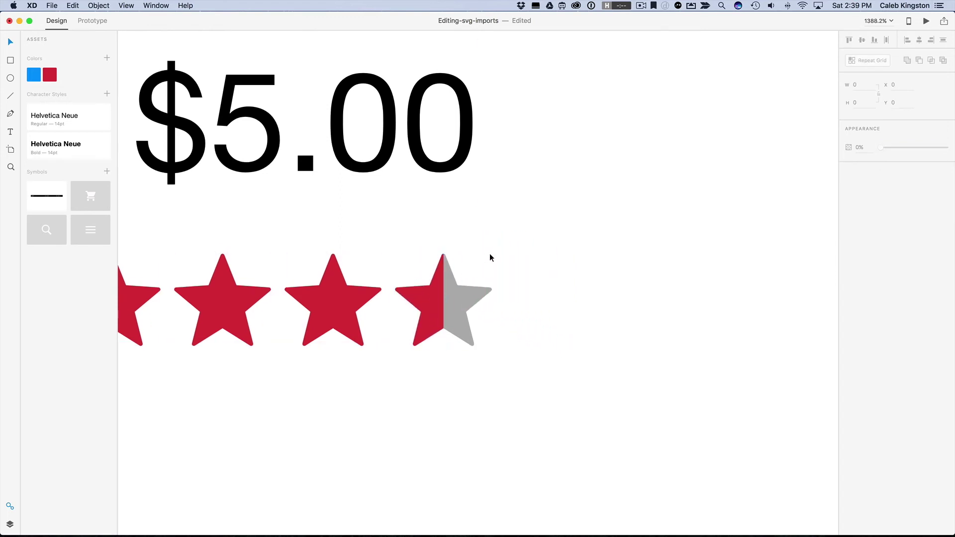
{"action": "scroll", "coordinate": [490, 257], "scroll_direction": "down", "scroll_amount": 6}
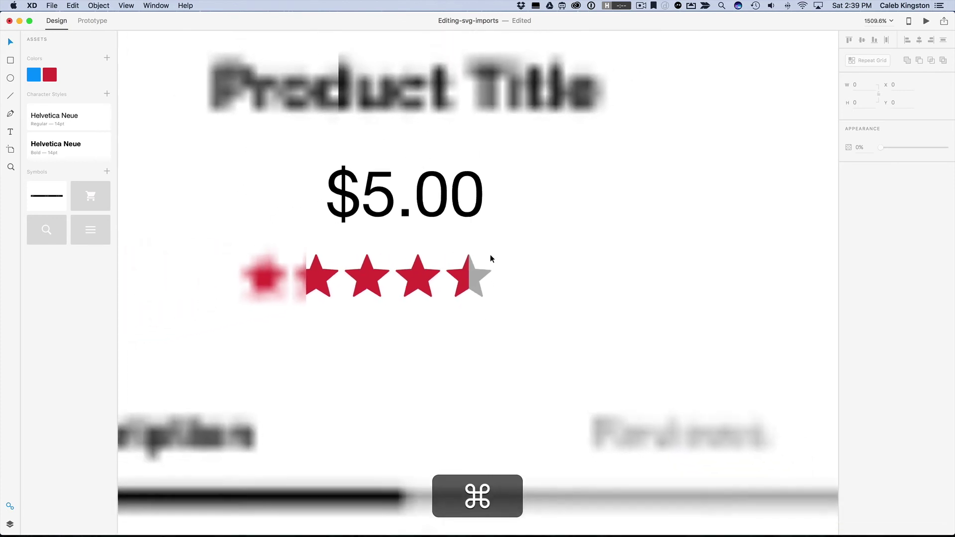
{"action": "scroll", "coordinate": [491, 254], "scroll_direction": "down", "scroll_amount": 5}
{"action": "scroll", "coordinate": [491, 255], "scroll_direction": "left", "scroll_amount": 5}
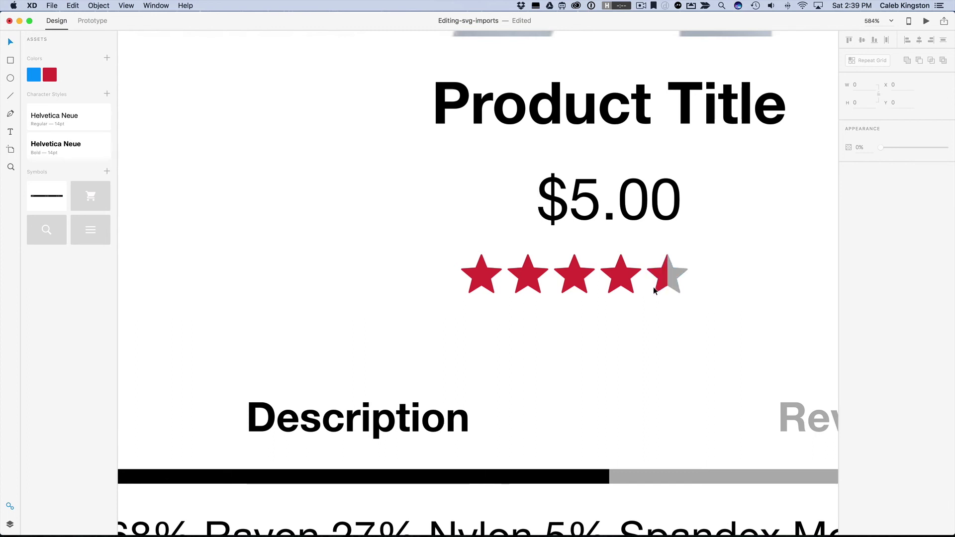
{"action": "double_click", "coordinate": [626, 270]}
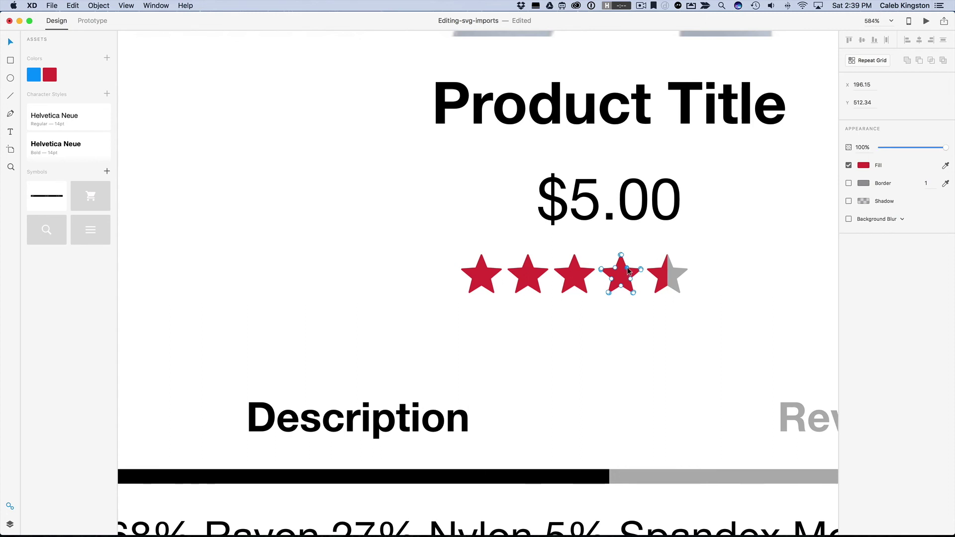
{"action": "left_click", "coordinate": [608, 293]}
Group the rating stars and centre the 78 px group under $5.00 at X 149, Y 501
{"action": "key", "text": "super+0"}
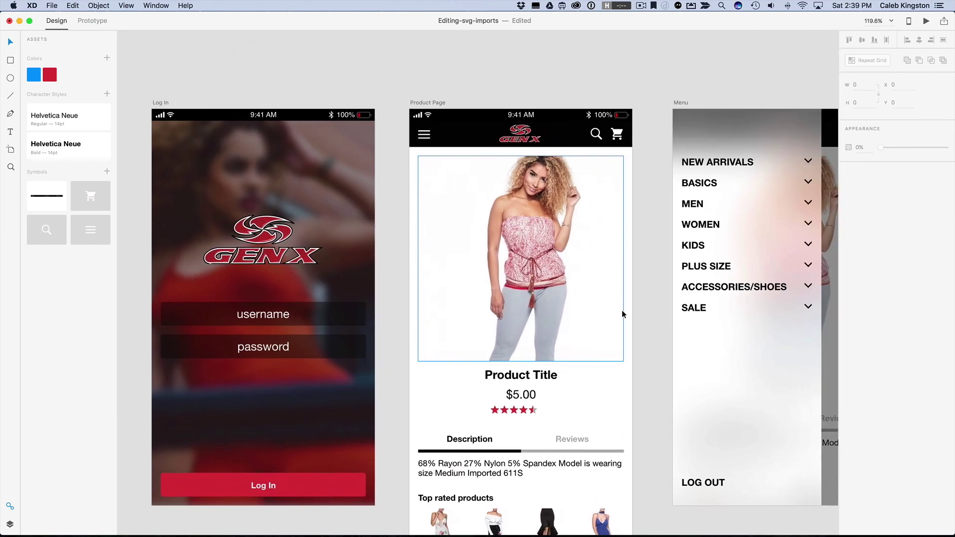
{"action": "left_click_drag", "start_coordinate": [549, 424], "coordinate": [492, 422]}
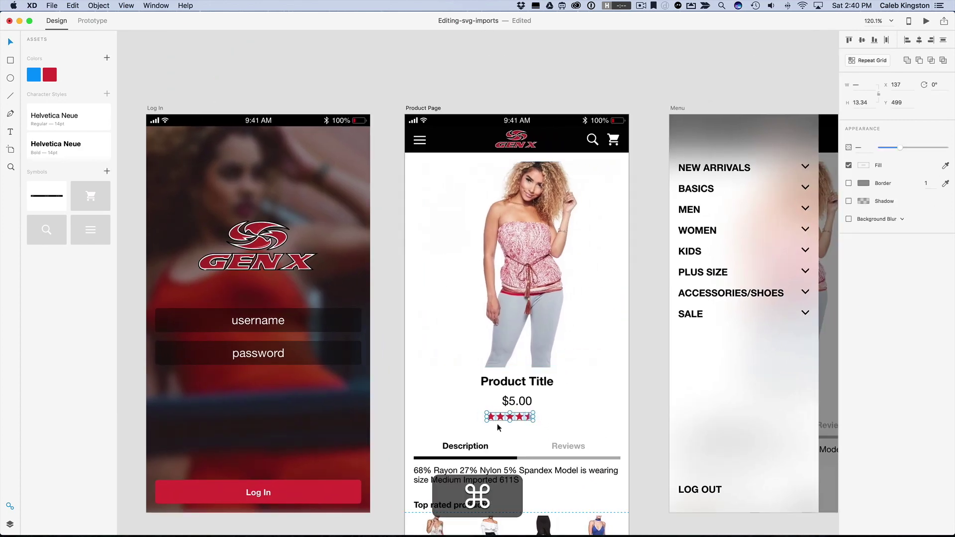
{"action": "key", "text": "super+g"}
{"action": "left_click_drag", "start_coordinate": [500, 416], "coordinate": [509, 420]}
{"action": "left_click", "coordinate": [584, 411]}
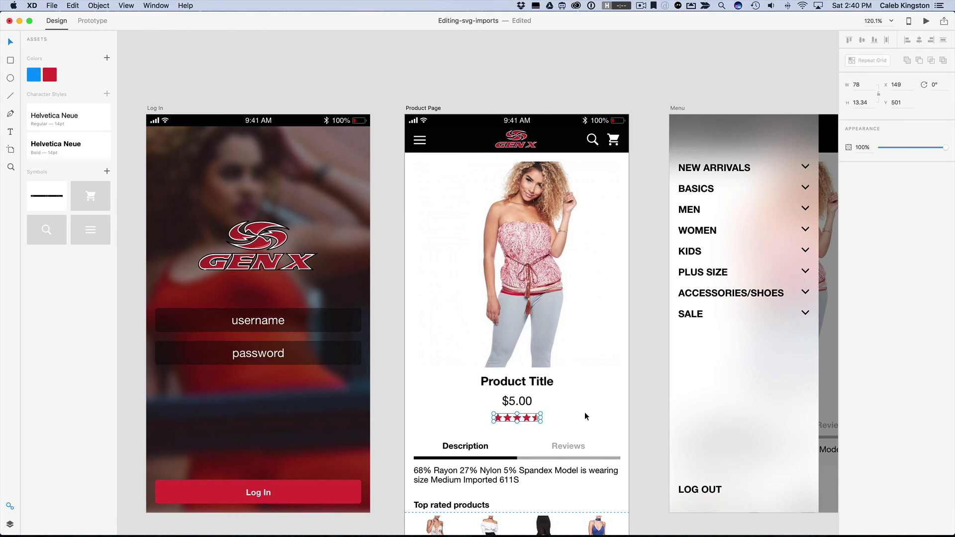
{"action": "scroll", "coordinate": [584, 416], "scroll_direction": "up", "scroll_amount": 2}
{"action": "scroll", "coordinate": [585, 420], "scroll_direction": "down", "scroll_amount": 4}
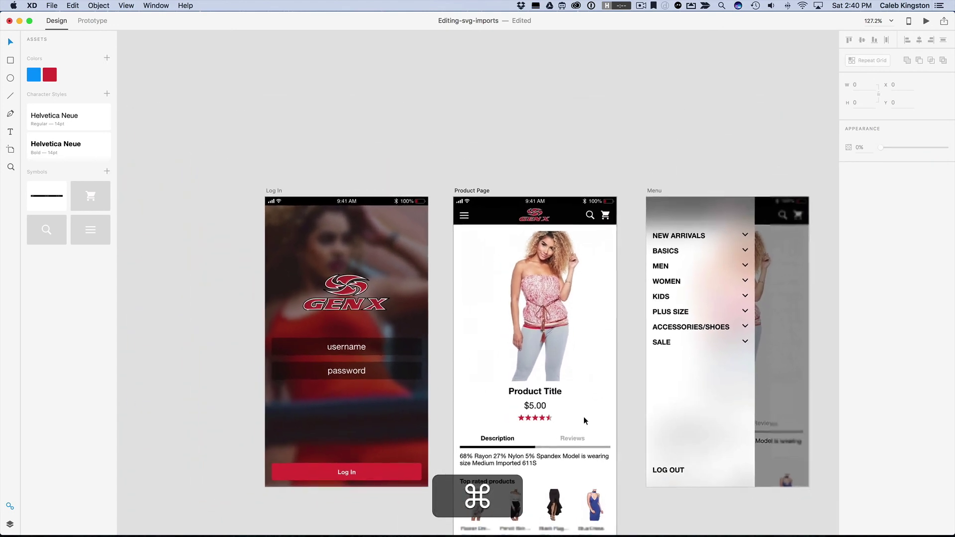